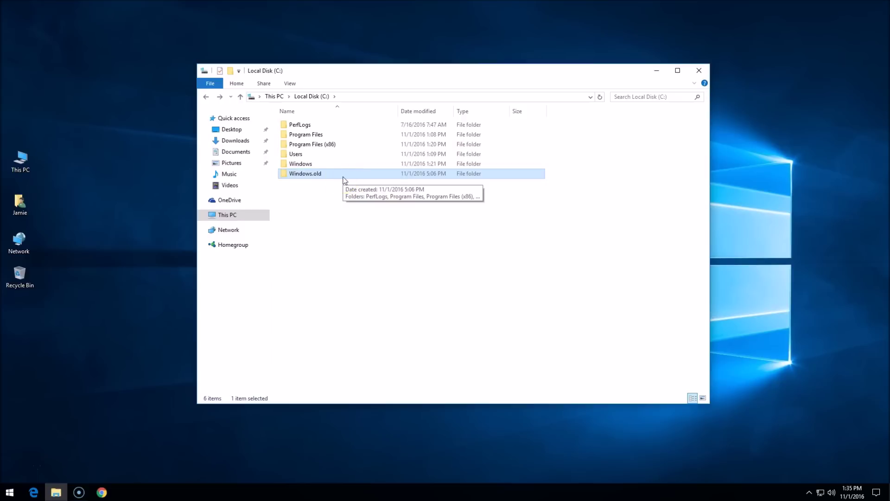
Review Windows.old's properties and check the drive space under This PC.
right_click(317, 174)
left_click(348, 342)
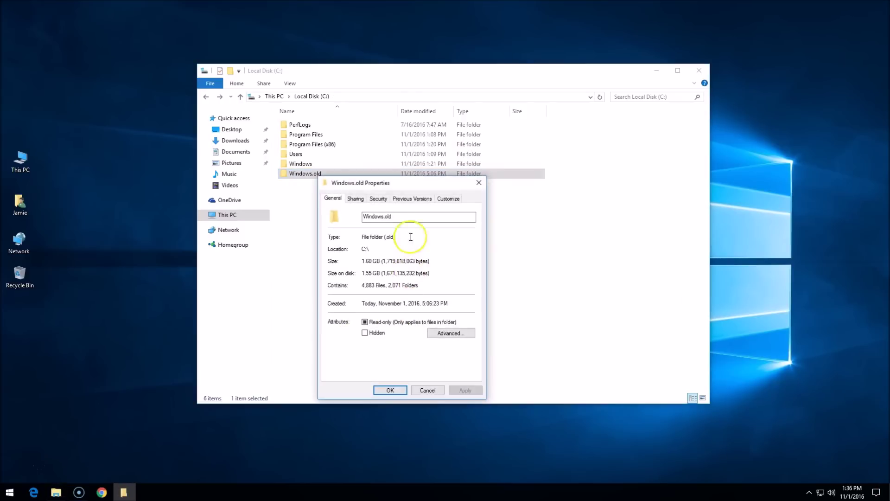
left_click_drag(409, 187, 418, 91)
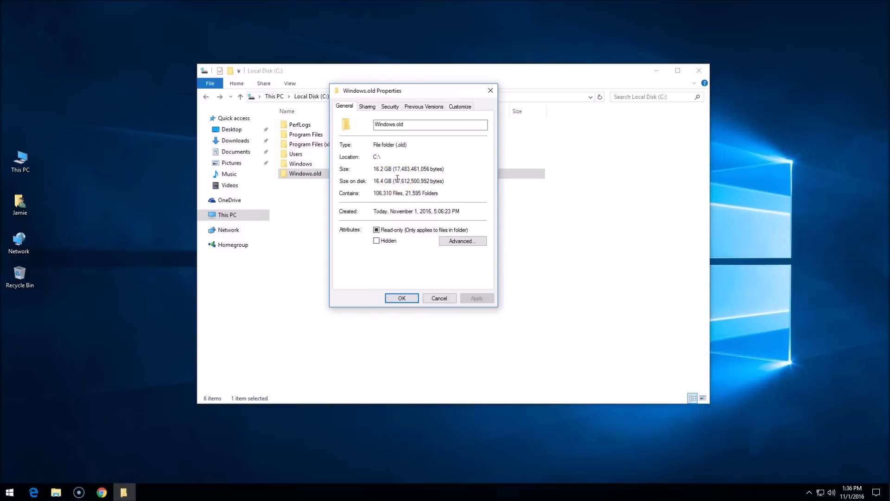
double_click(19, 159)
left_click_drag(345, 123, 627, 83)
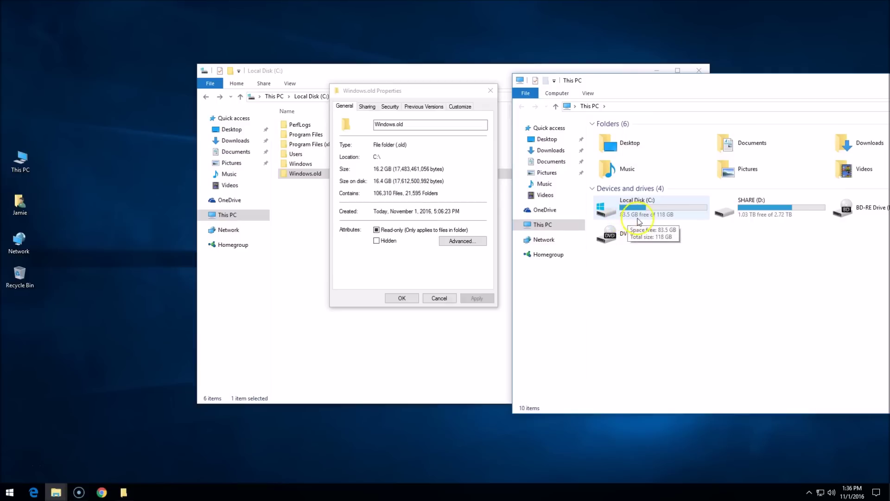
left_click_drag(672, 85, 327, 136)
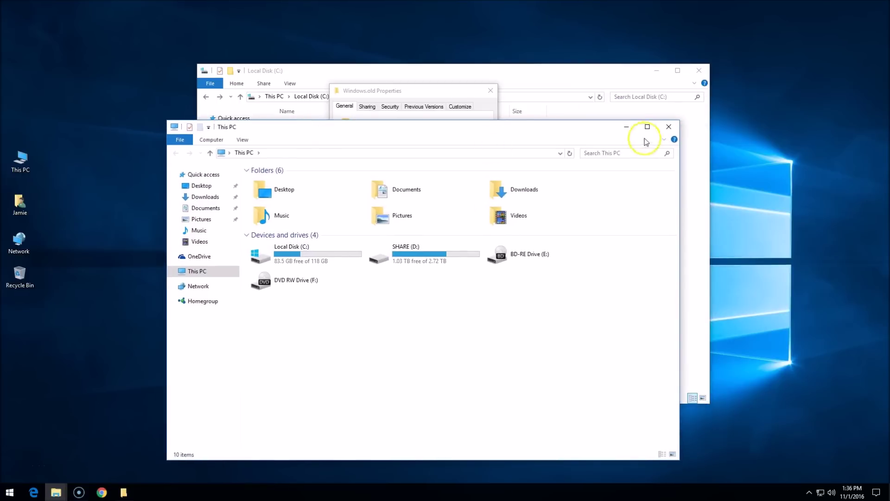
left_click(671, 136)
left_click_drag(456, 93, 468, 152)
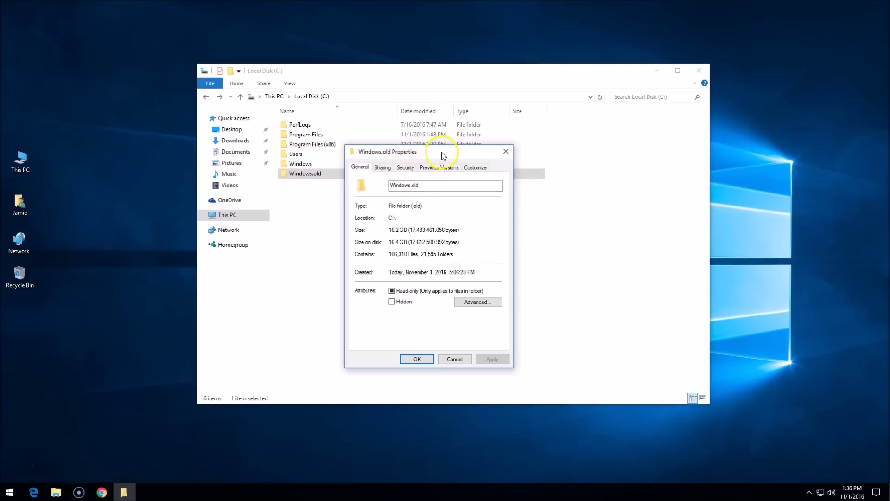
left_click(506, 151)
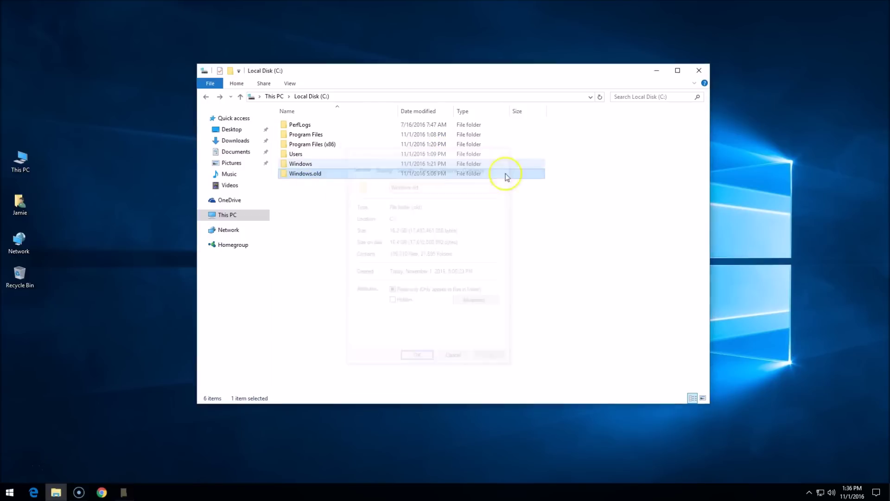
Try deleting Windows.old with administrator permission, then cancel the blocked deletion.
right_click(311, 178)
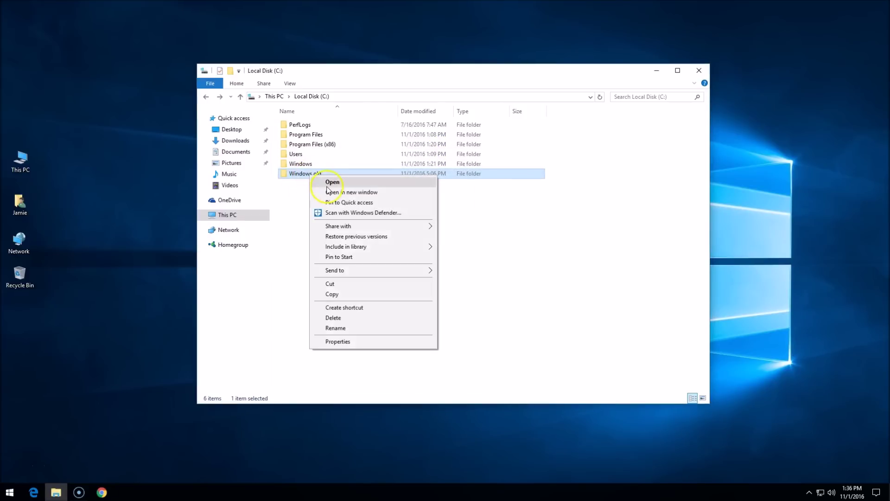
left_click(357, 318)
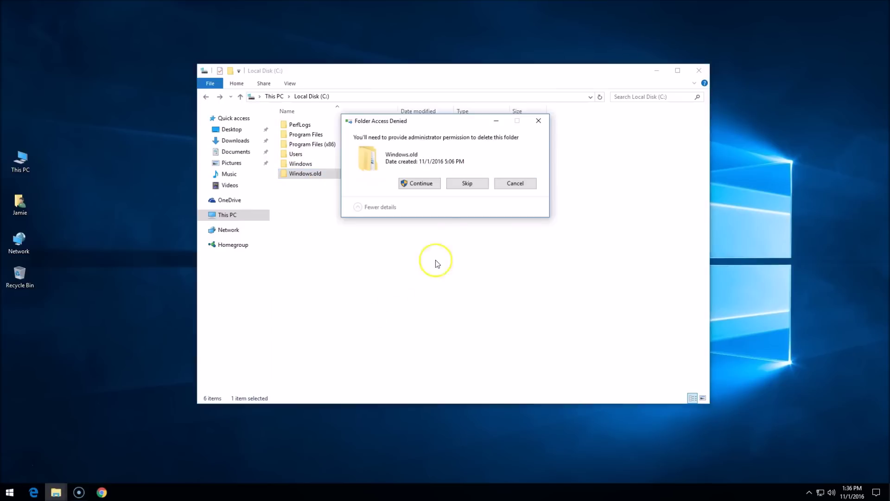
left_click_drag(410, 148, 335, 203)
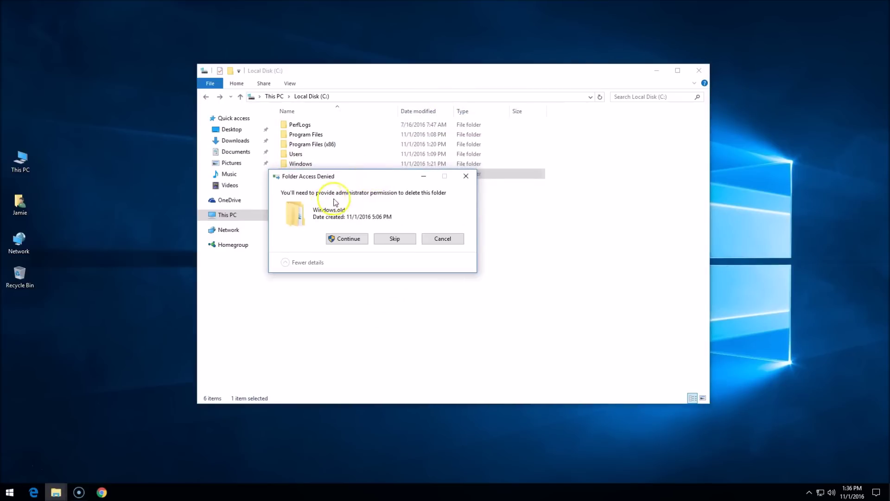
left_click(352, 240)
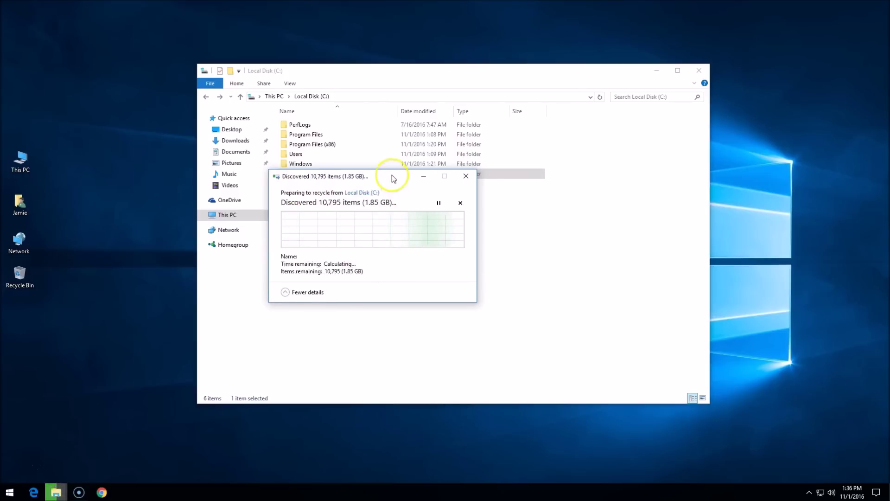
left_click_drag(393, 178, 436, 168)
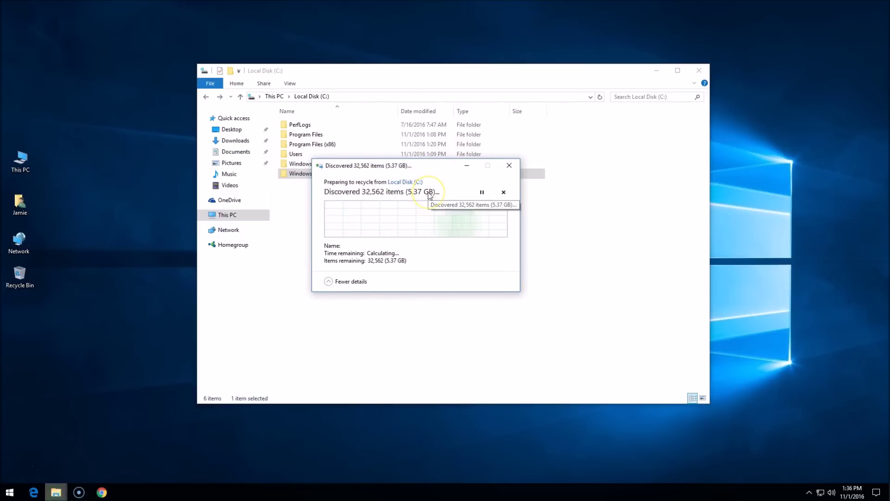
left_click_drag(427, 165, 413, 175)
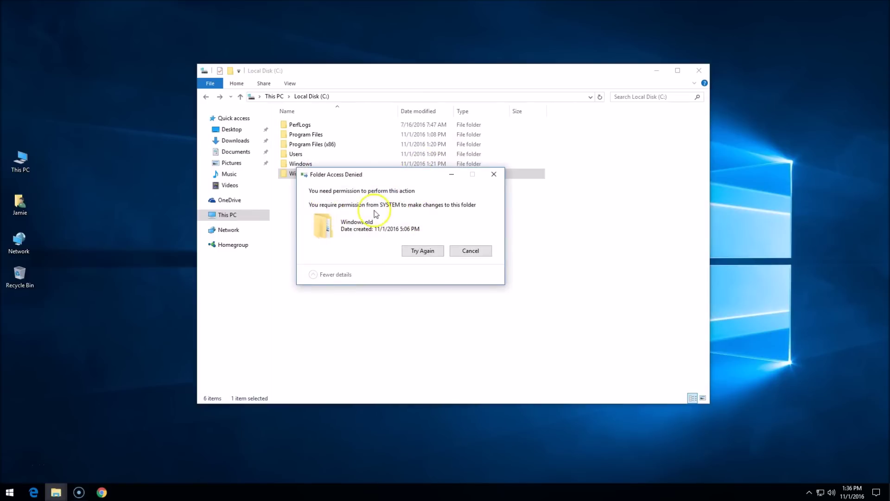
left_click(476, 255)
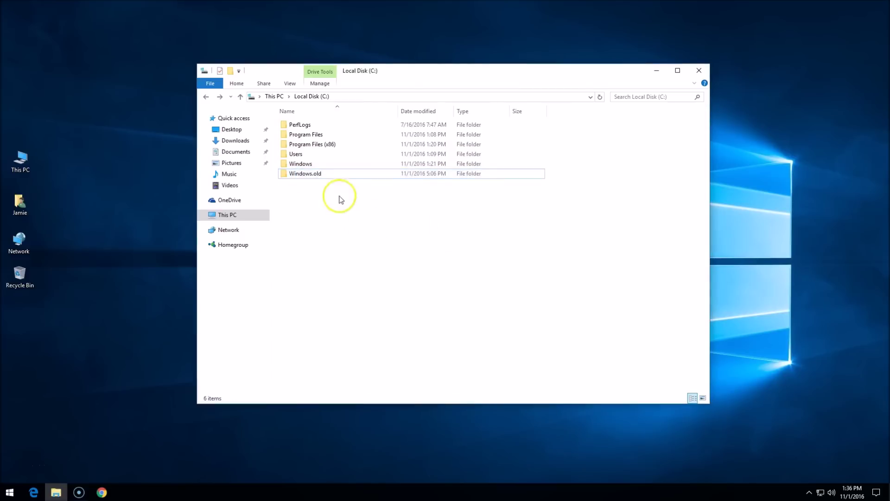
Open Windows.old's advanced security settings and begin changing its owner from SYSTEM.
right_click(324, 180)
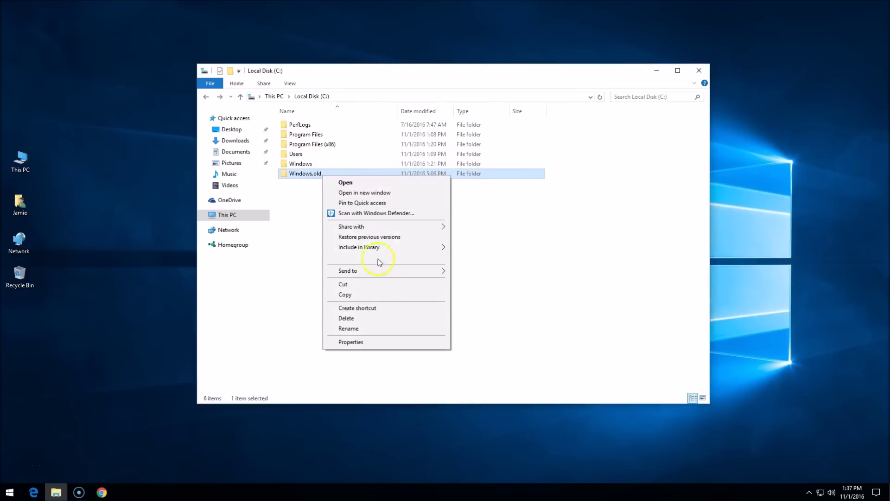
left_click(371, 342)
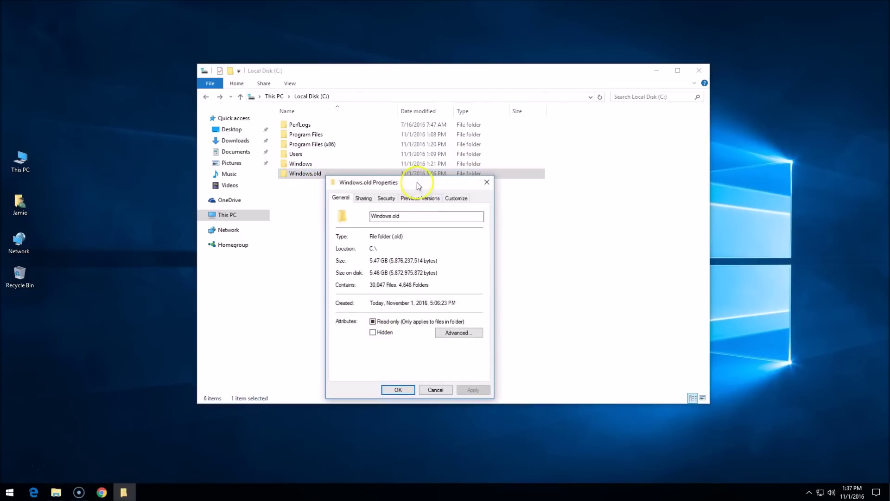
left_click_drag(416, 185, 396, 108)
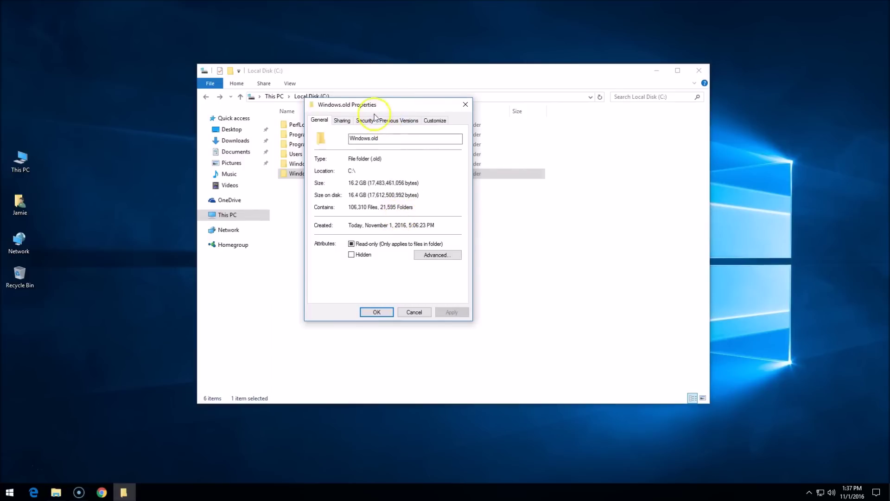
left_click_drag(366, 108, 362, 120)
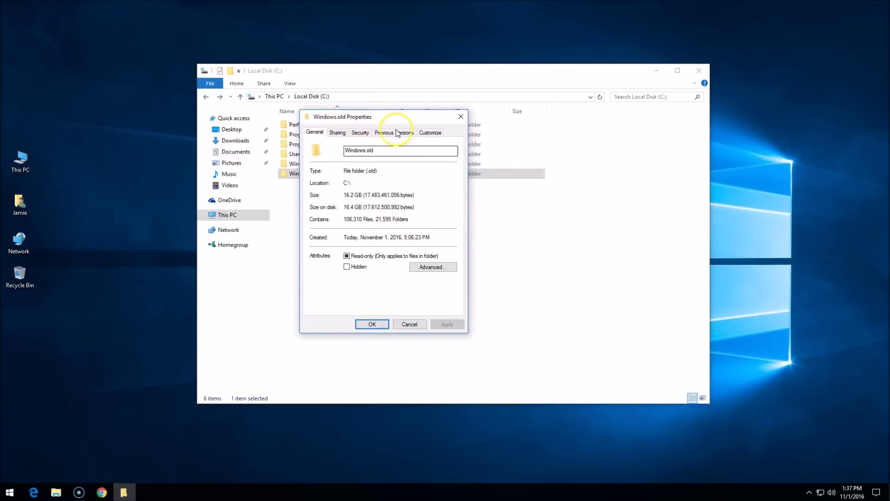
left_click(366, 137)
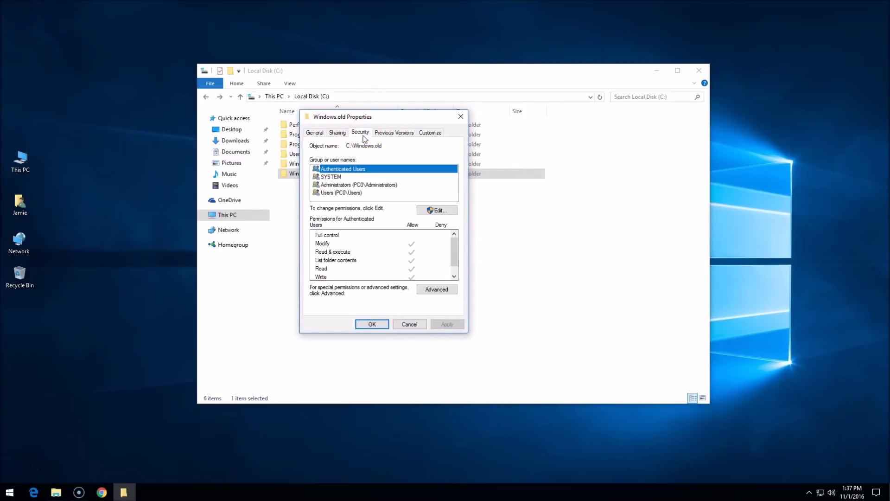
left_click(439, 291)
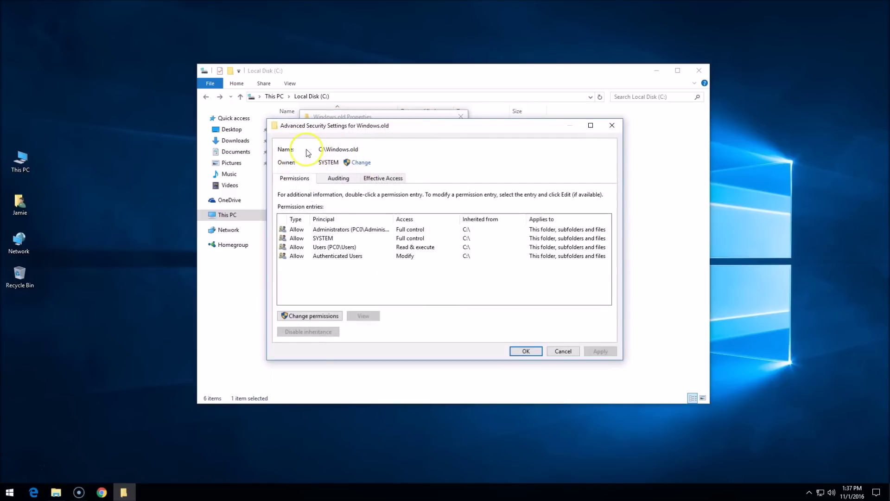
left_click(362, 162)
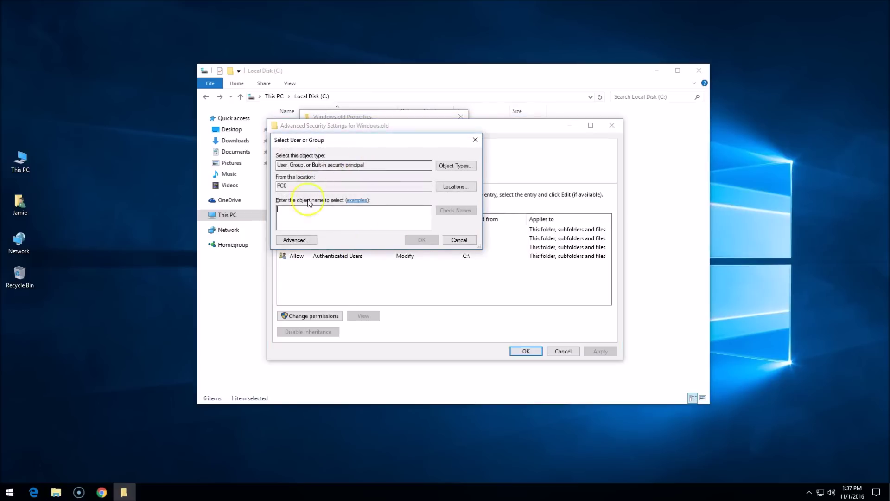
Search all users and groups and pick PC0\Users as Windows.old's new owner.
left_click(304, 241)
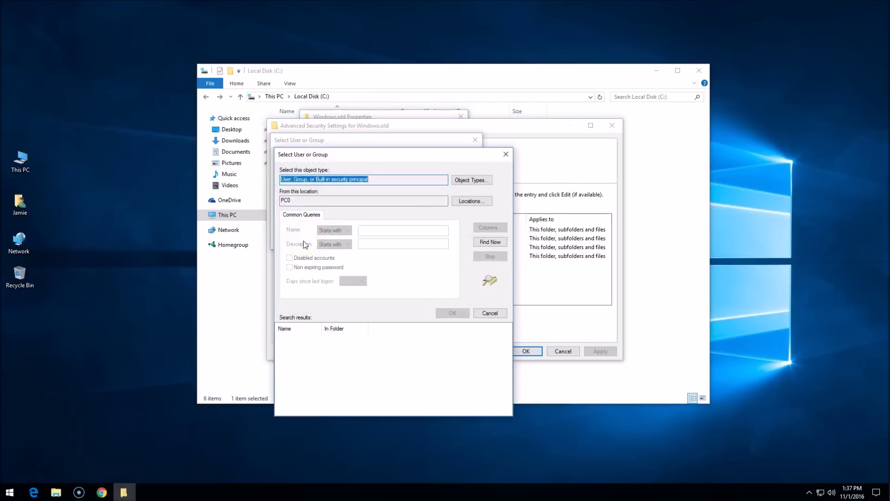
left_click(488, 243)
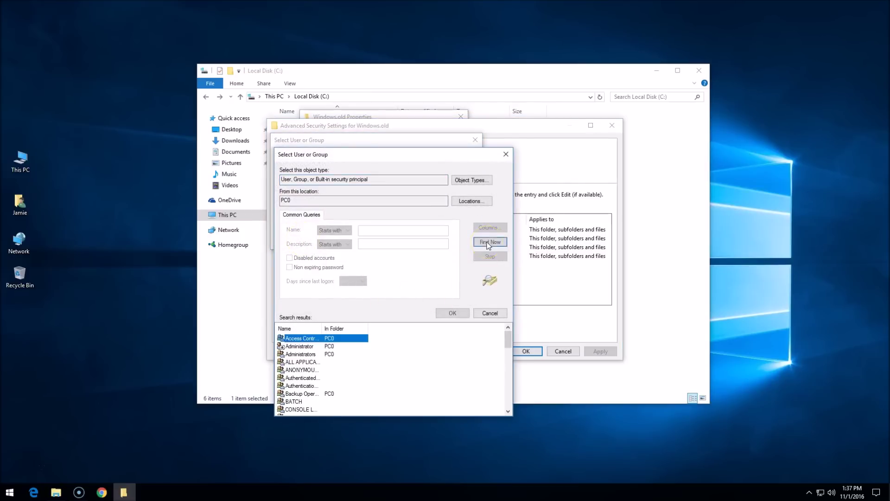
left_click_drag(438, 159, 416, 99)
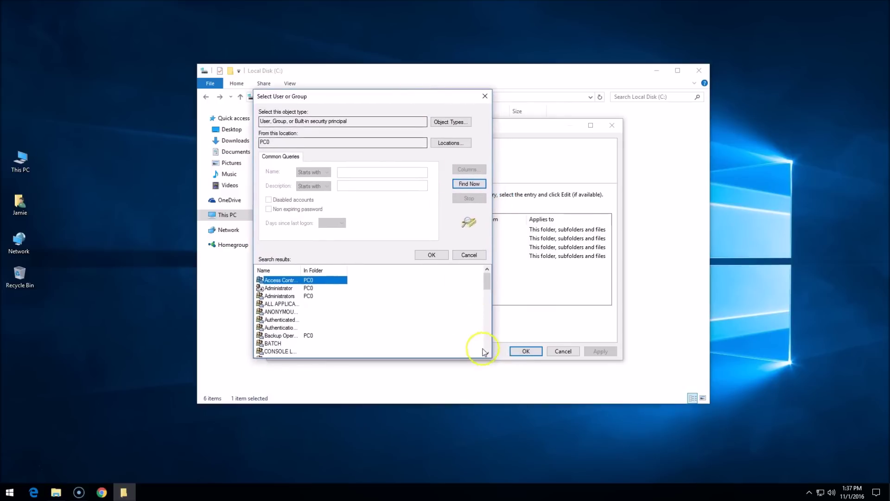
left_click_drag(492, 360, 520, 404)
left_click_drag(302, 270, 364, 271)
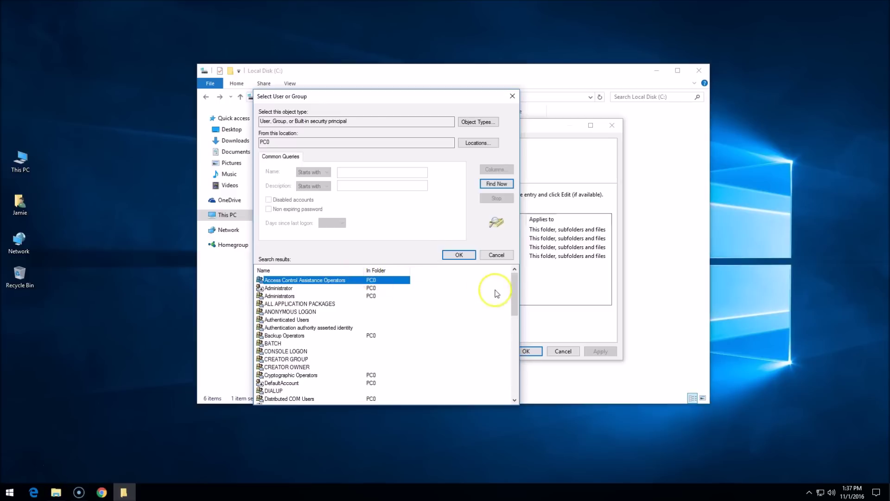
left_click_drag(516, 291, 520, 378)
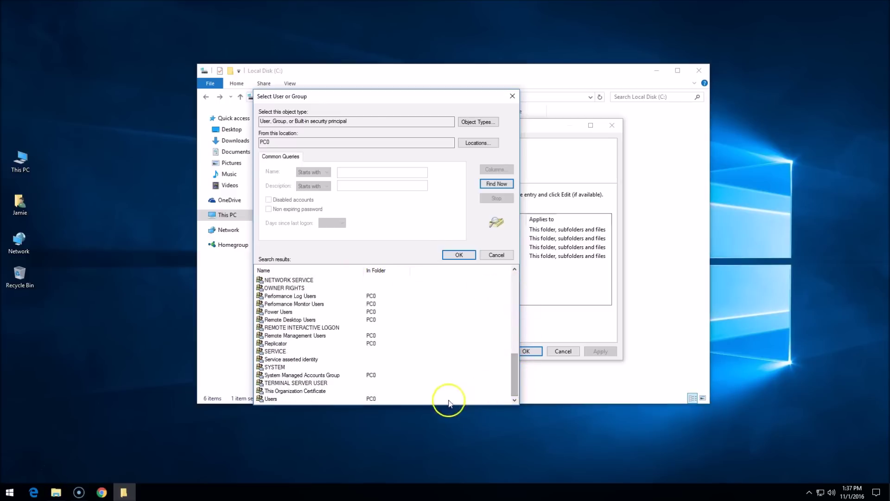
left_click(274, 399)
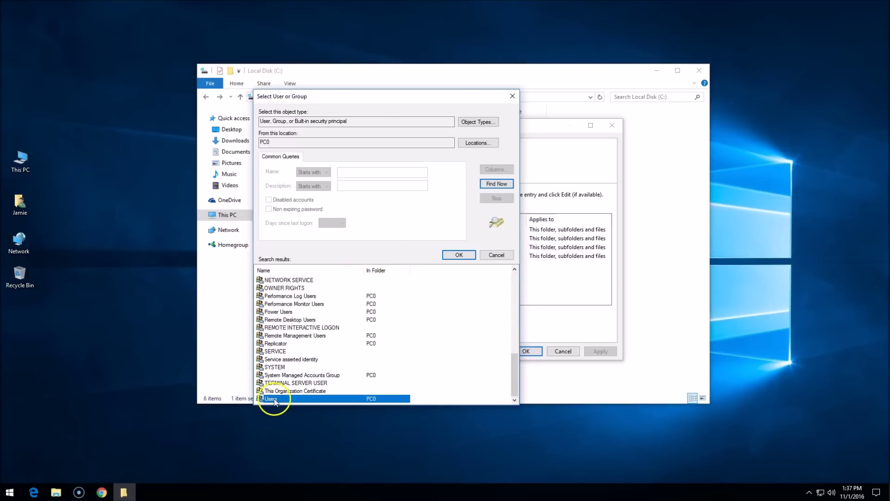
left_click(458, 256)
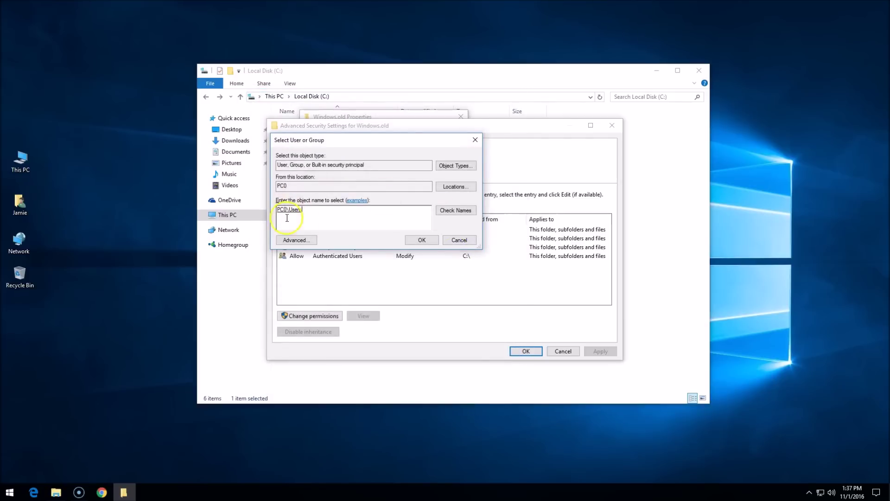
left_click(422, 240)
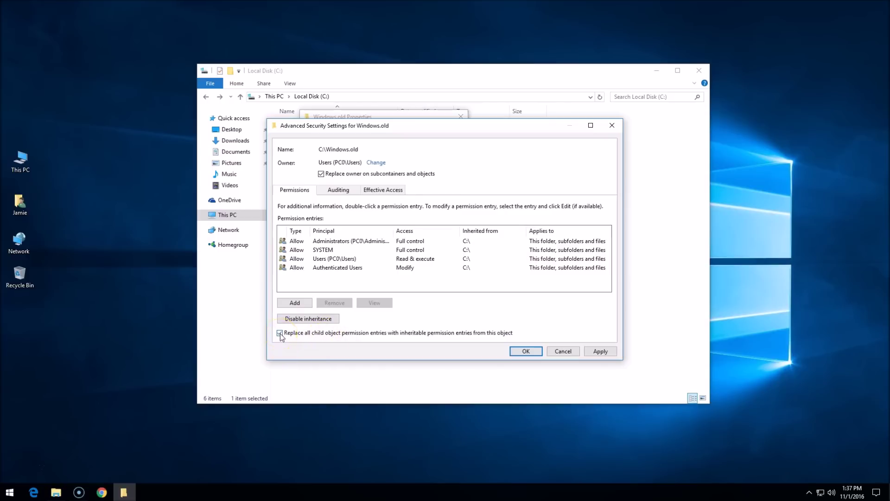
Apply Users ownership, replacing all child object permission entries, and dismiss the confirmation notices.
left_click(610, 352)
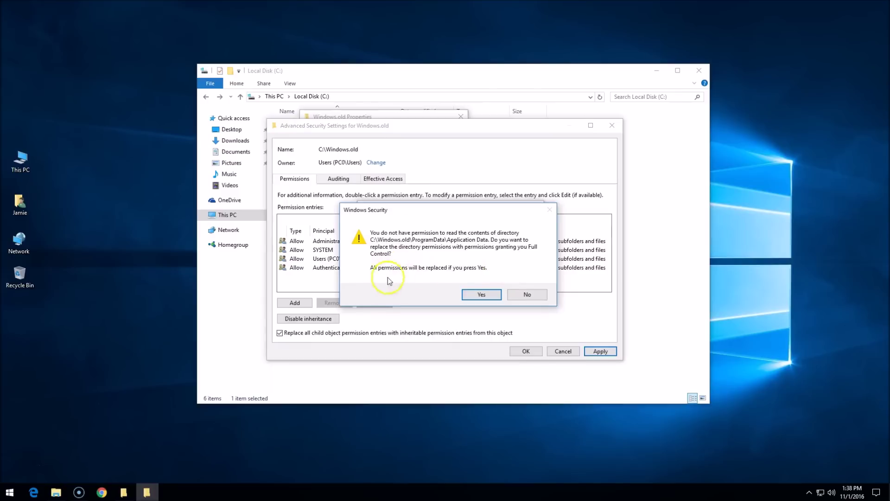
left_click(480, 293)
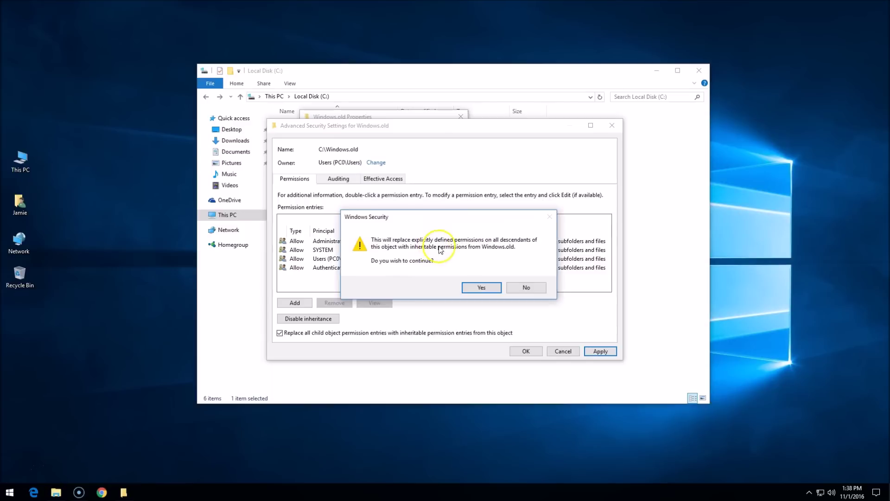
left_click(481, 289)
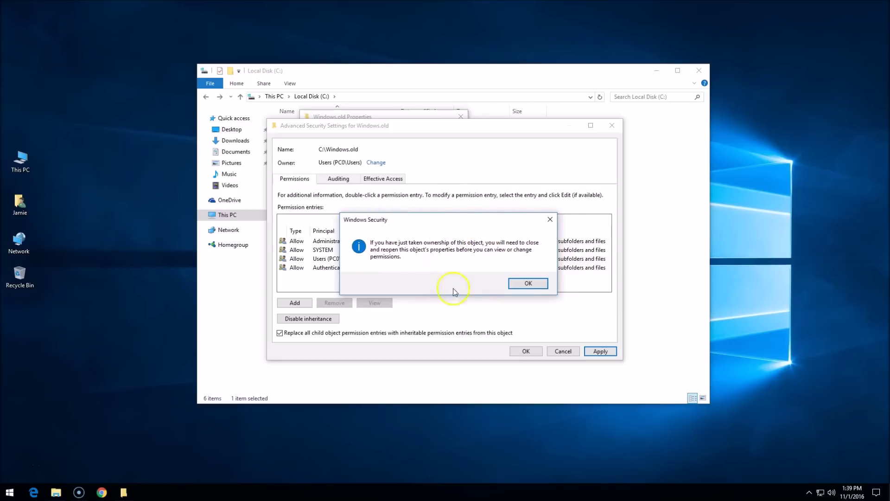
left_click(538, 287)
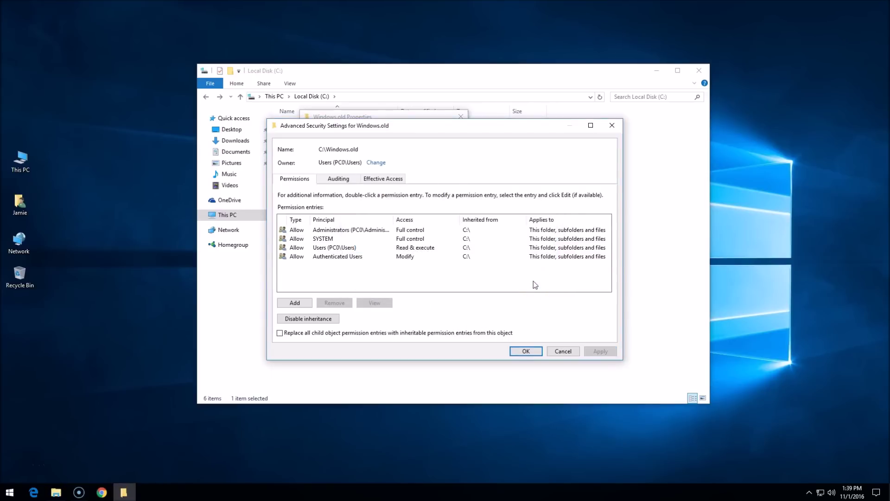
left_click(526, 352)
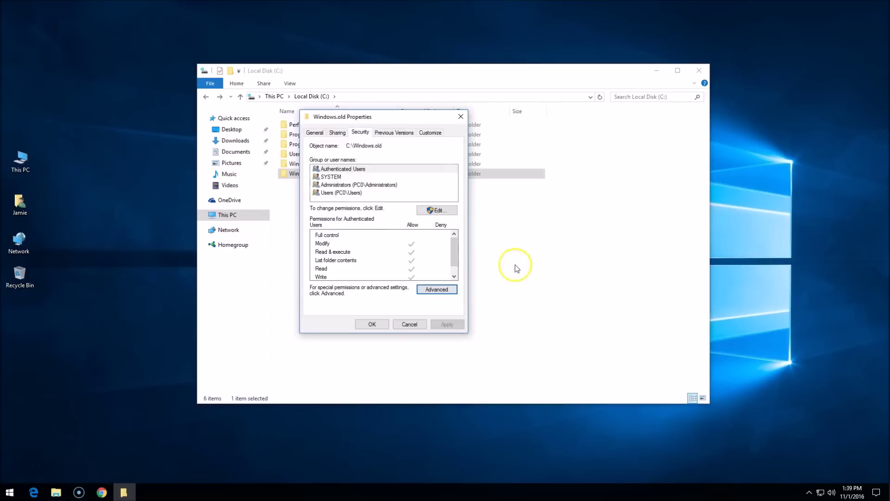
Grant PC0\Users Allow Full control on Windows.old and apply the permission.
left_click_drag(377, 116, 401, 136)
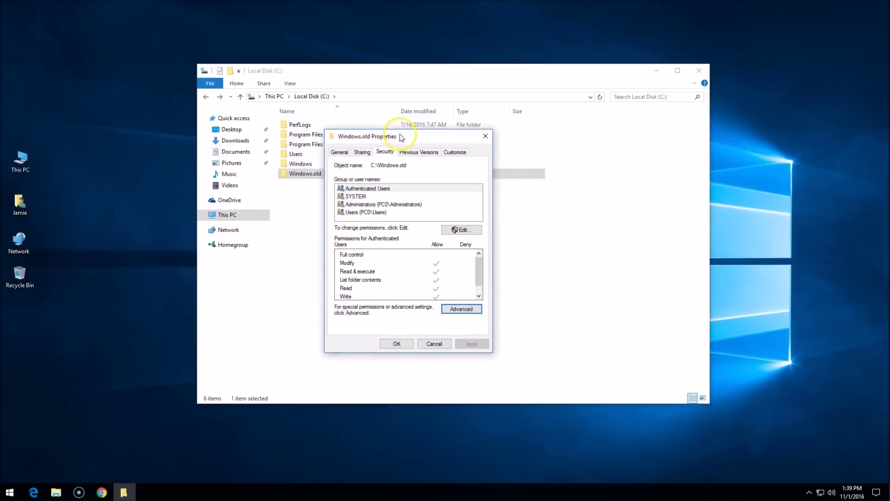
left_click(355, 209)
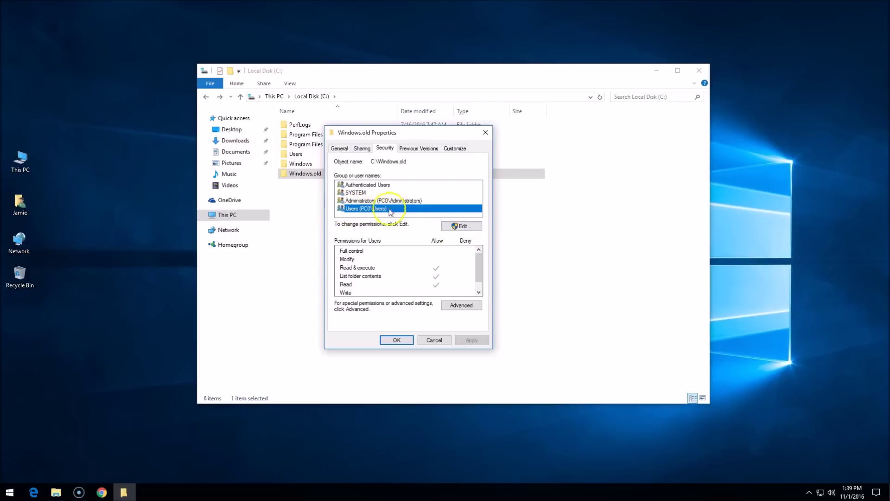
left_click(462, 225)
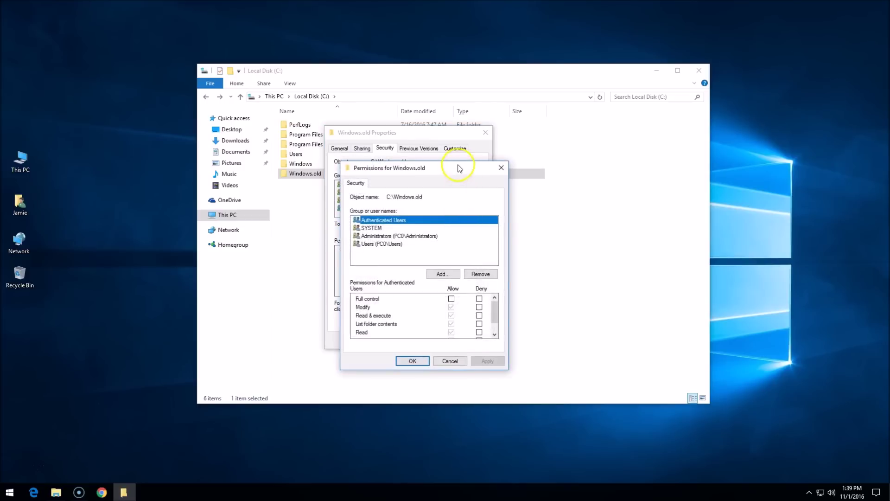
left_click_drag(461, 166, 436, 121)
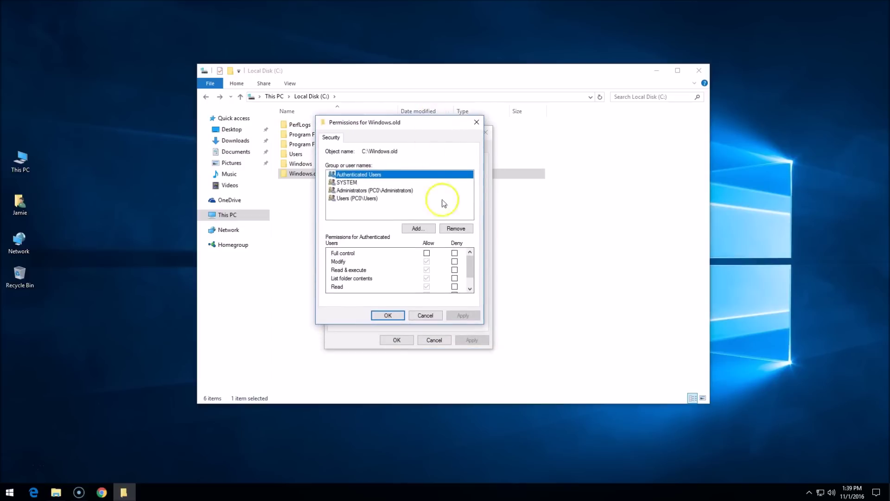
left_click(349, 199)
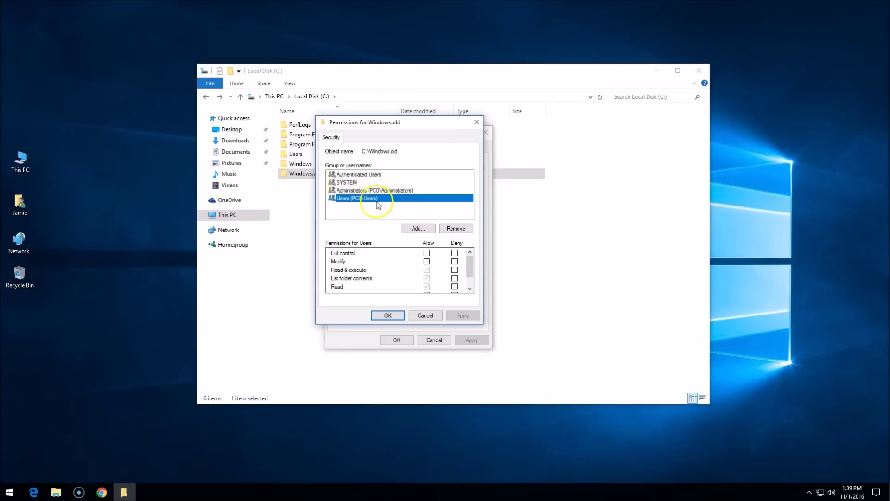
left_click(426, 253)
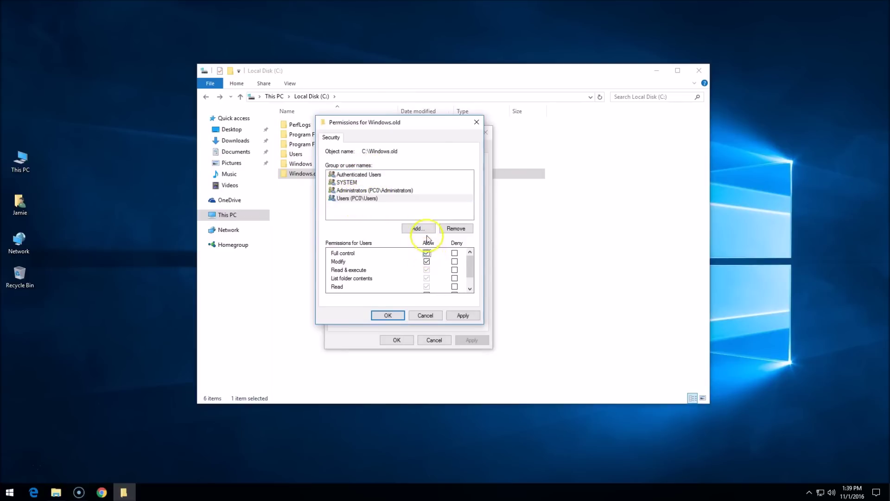
left_click(462, 315)
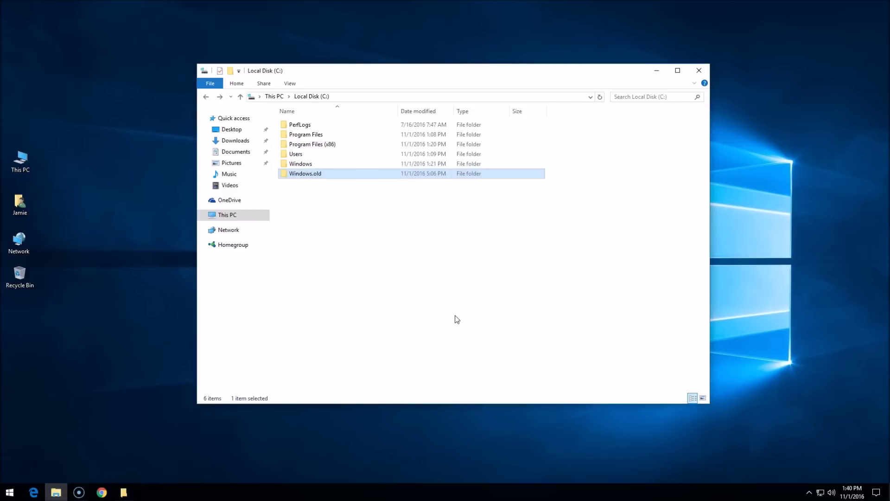
left_click(449, 277)
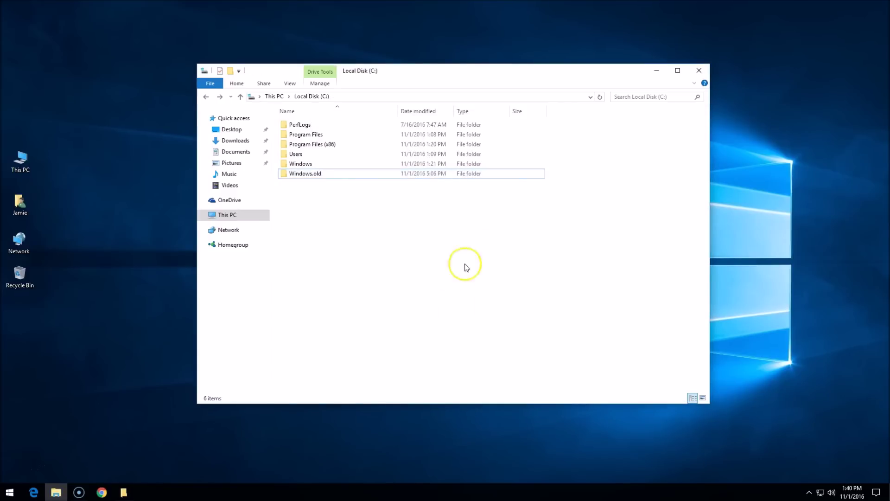
left_click(362, 175)
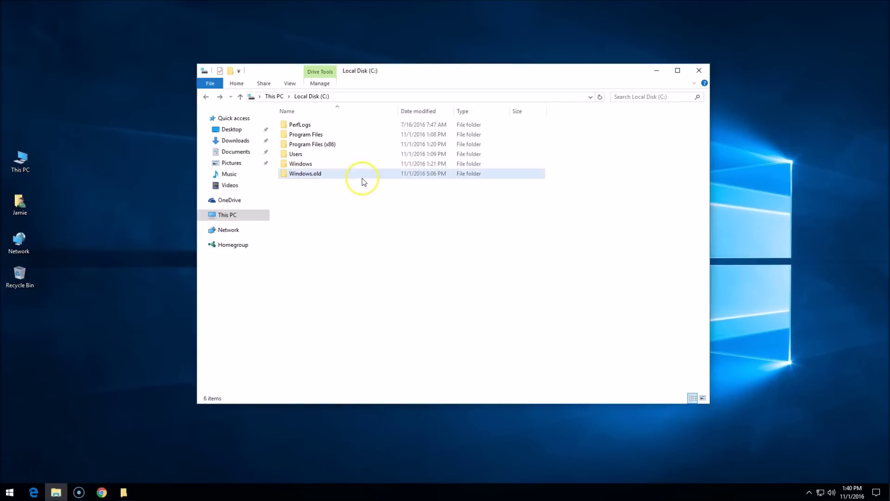
right_click(326, 179)
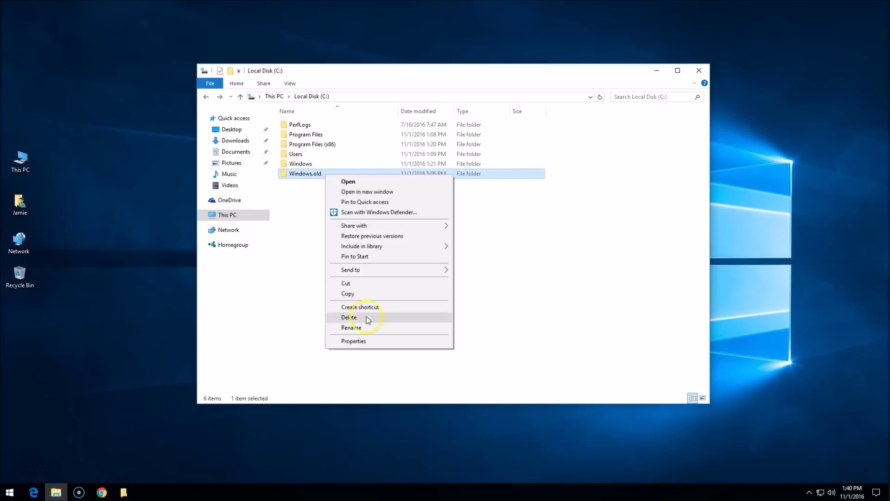
left_click(371, 340)
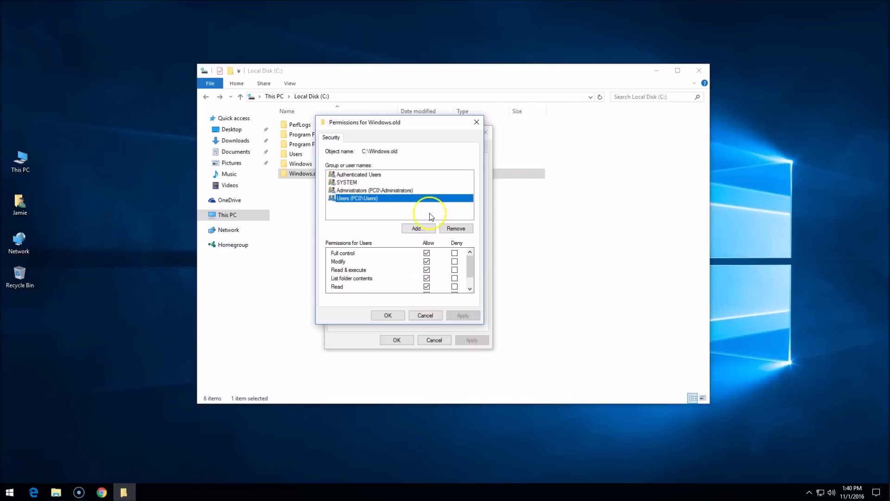
left_click(393, 316)
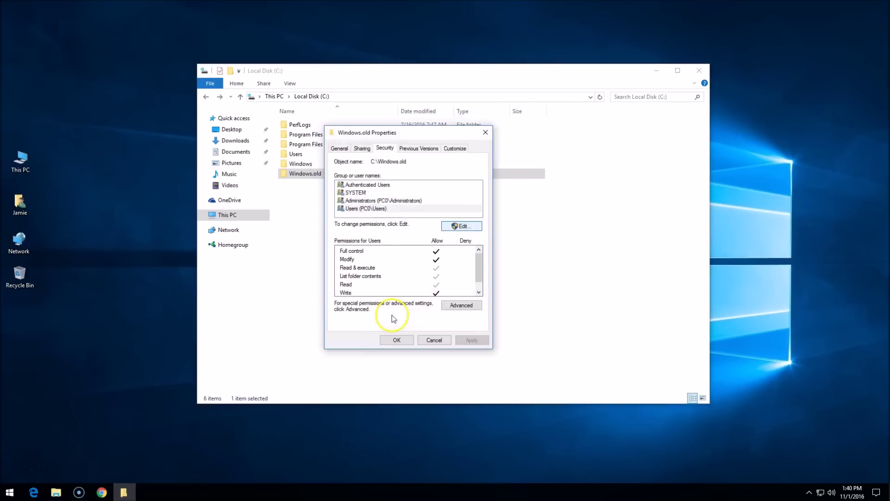
left_click(377, 210)
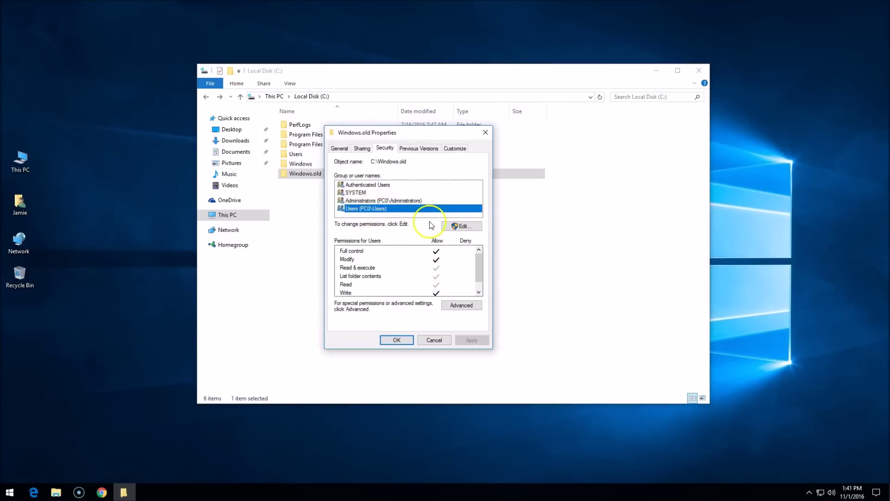
left_click(397, 340)
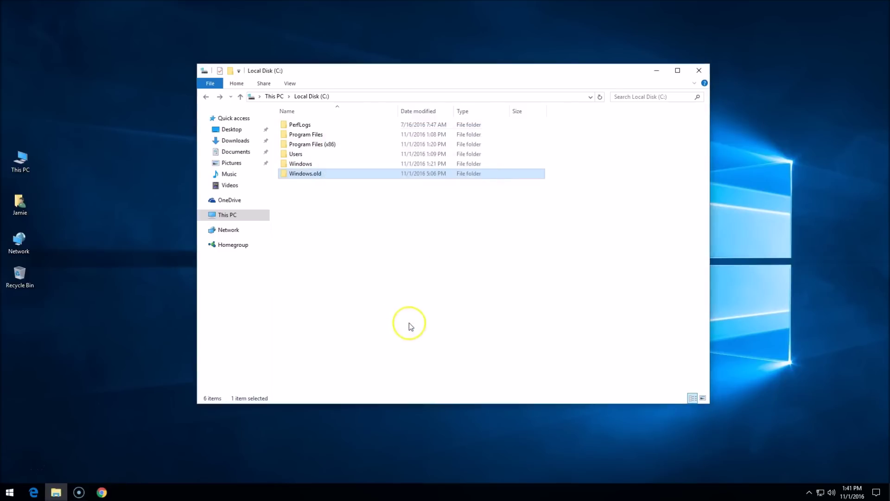
right_click(320, 178)
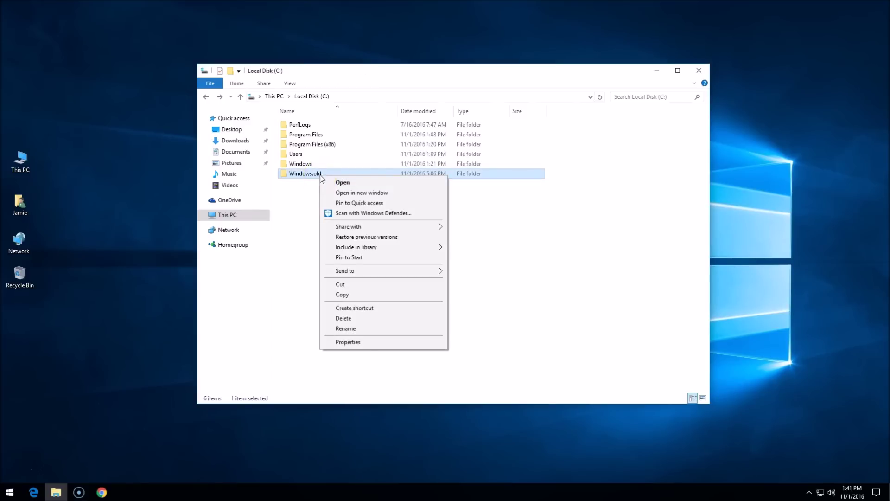
Delete Windows.old and accept permanent deletion since it is too big to recycle.
left_click(366, 318)
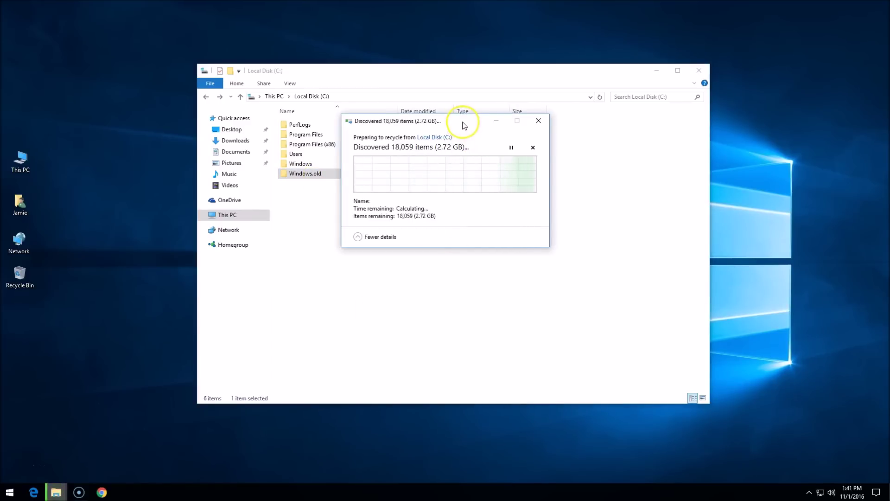
left_click_drag(464, 125, 402, 180)
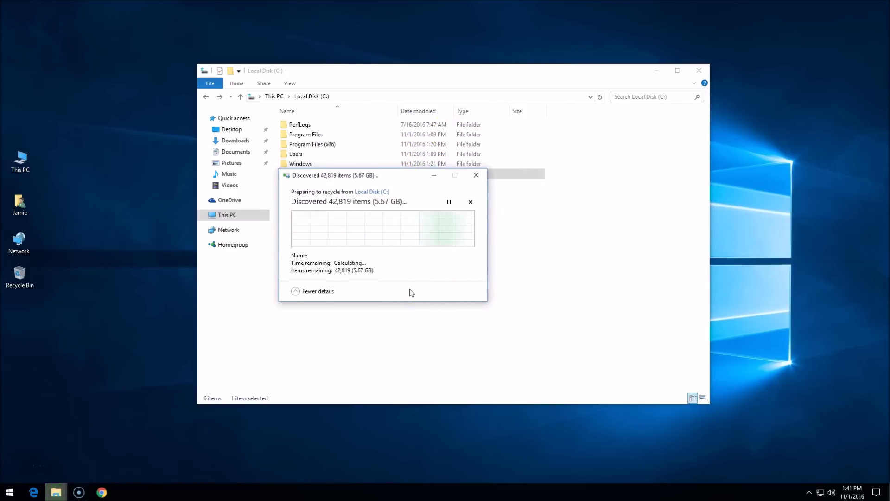
left_click_drag(408, 177, 419, 201)
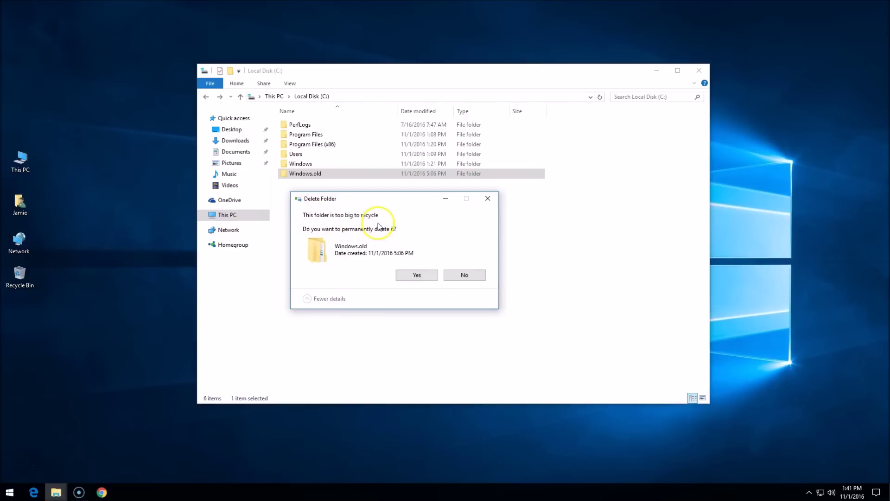
left_click(417, 275)
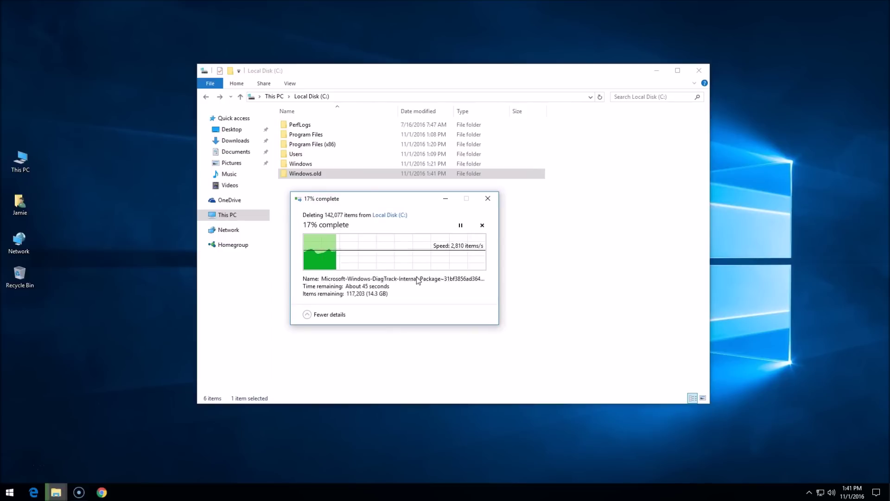
Tick 'Do this for all current items' and confirm deleting the system files.
left_click(381, 306)
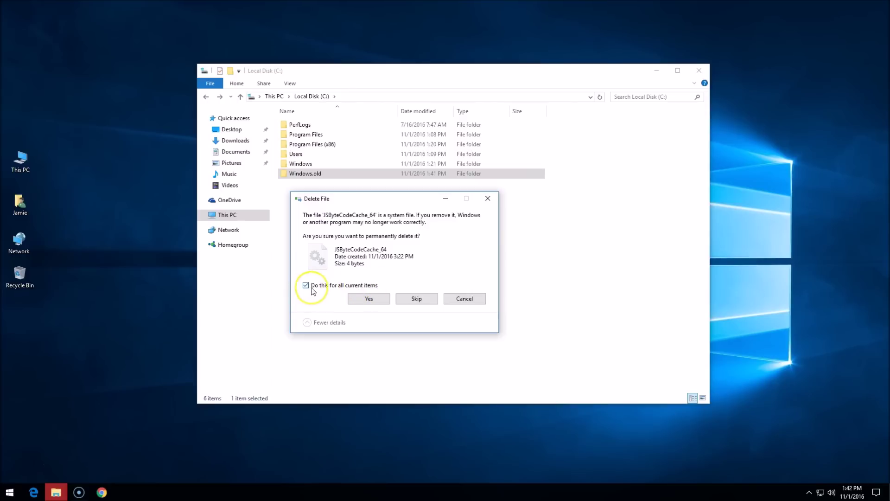
left_click(371, 299)
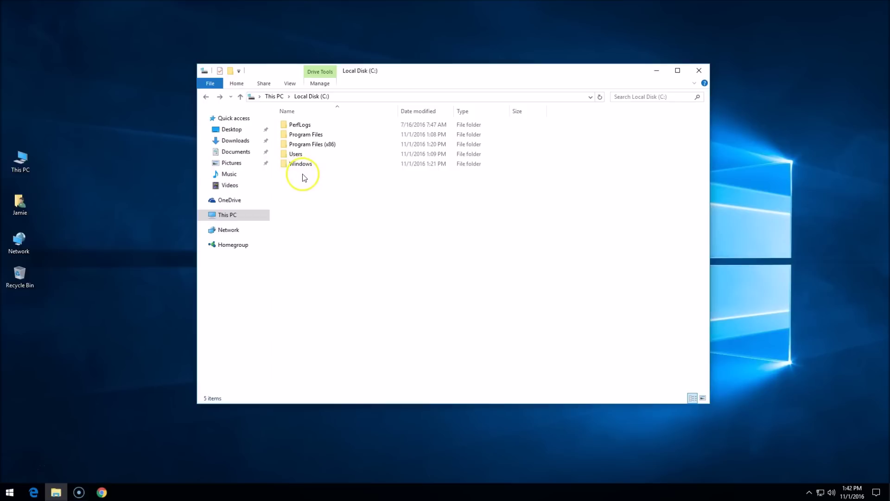
double_click(35, 158)
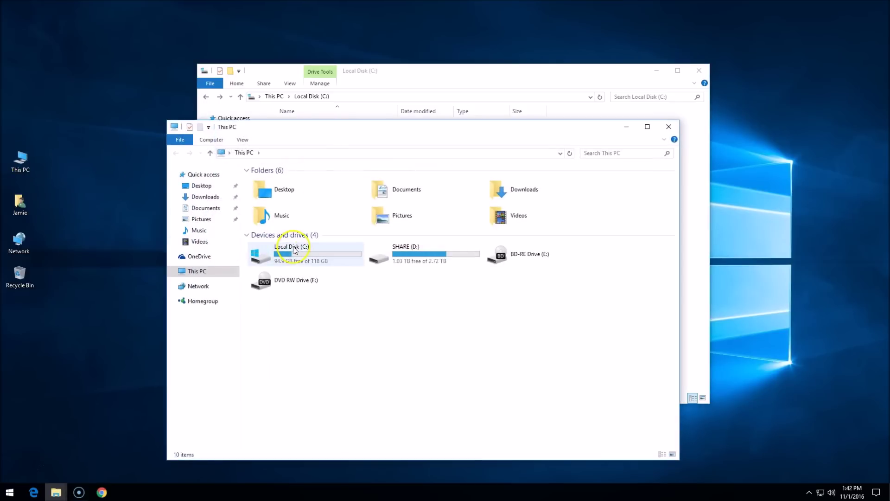
left_click_drag(331, 127, 477, 54)
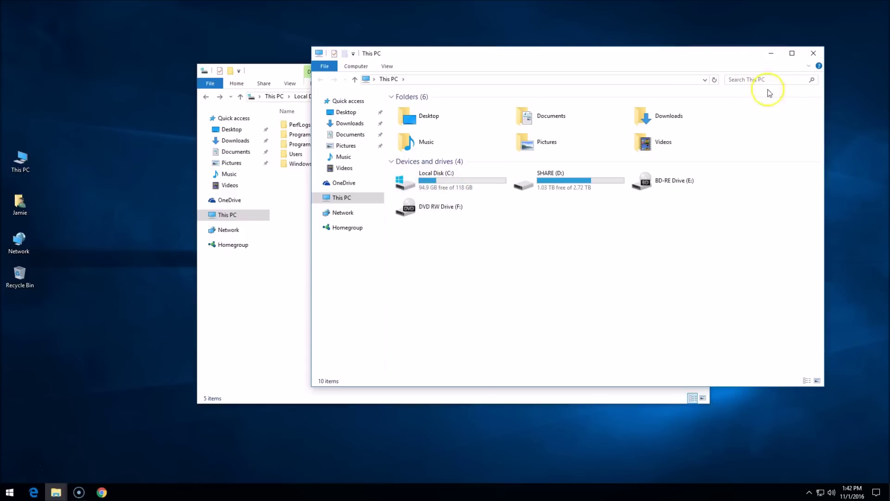
left_click(819, 58)
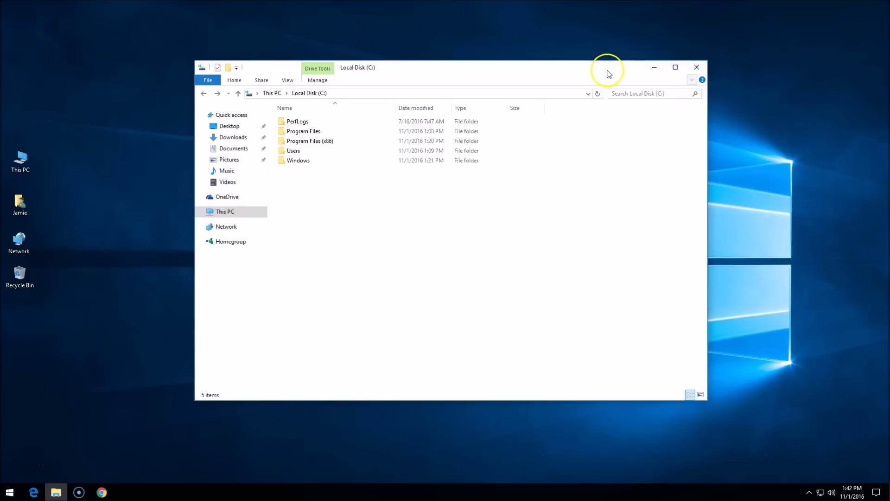
mouse_move(608, 73)
left_mouse_down()
mouse_move(602, 91)
mouse_move(603, 83)
left_mouse_up()
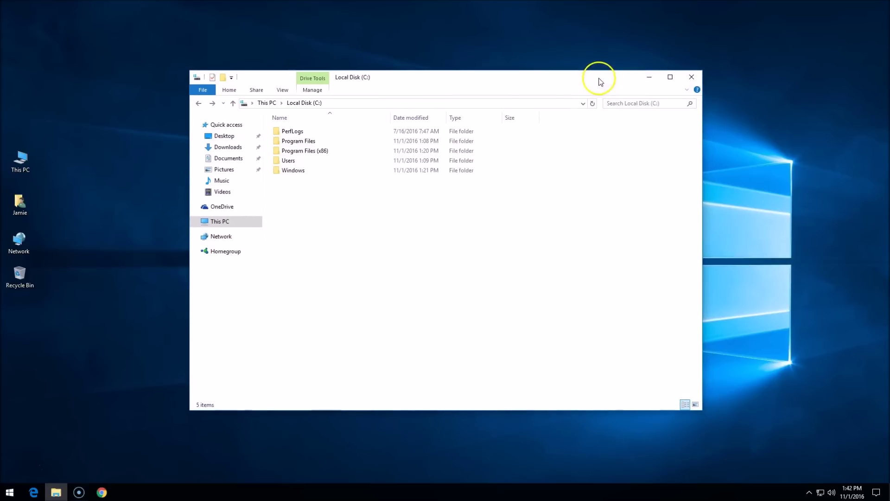
left_click(299, 180)
left_click_drag(454, 78, 453, 85)
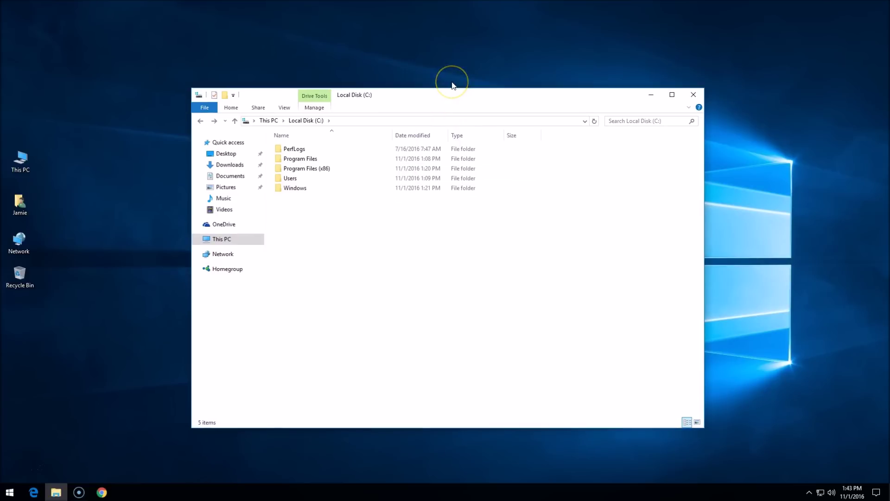